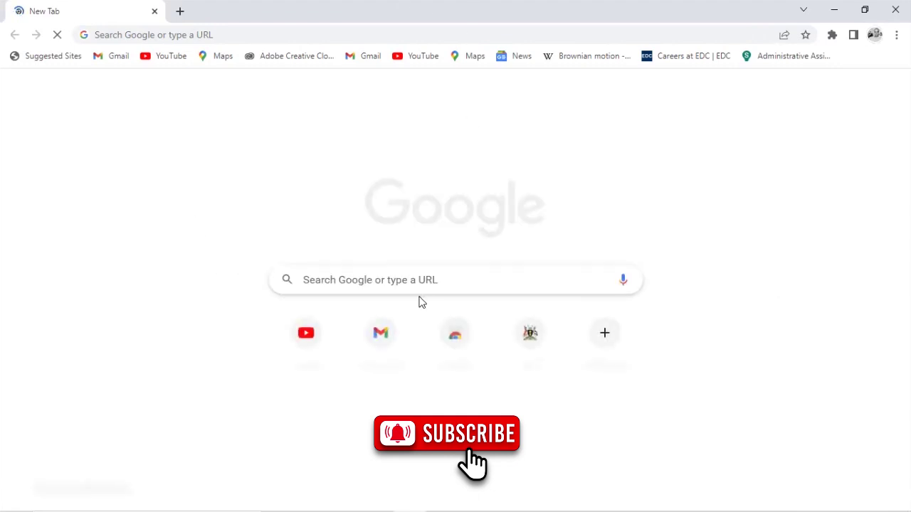
- Search Google for 'EMIS' to find the Education Management Information System site
{"action": "left_click", "coordinate": [411, 279]}
{"action": "type", "text": "E"}
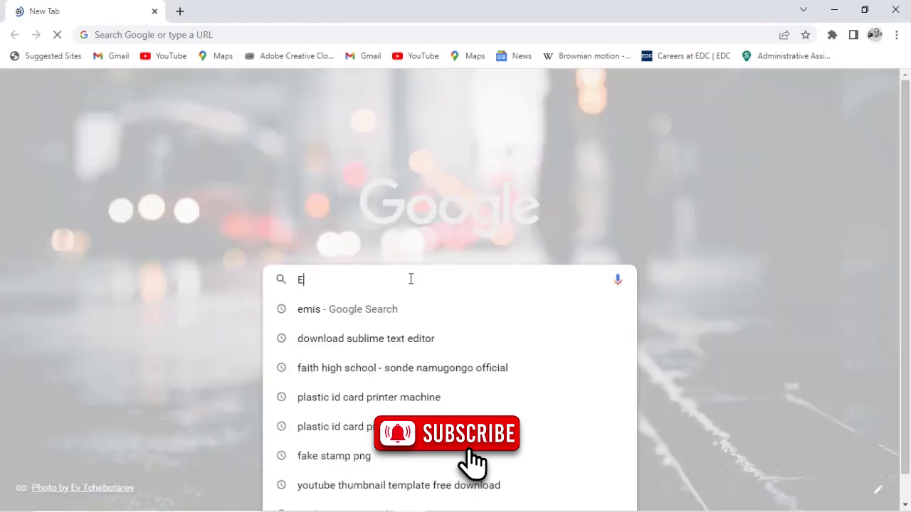
{"action": "type", "text": "MISD"}
{"action": "key", "text": "BackSpace"}
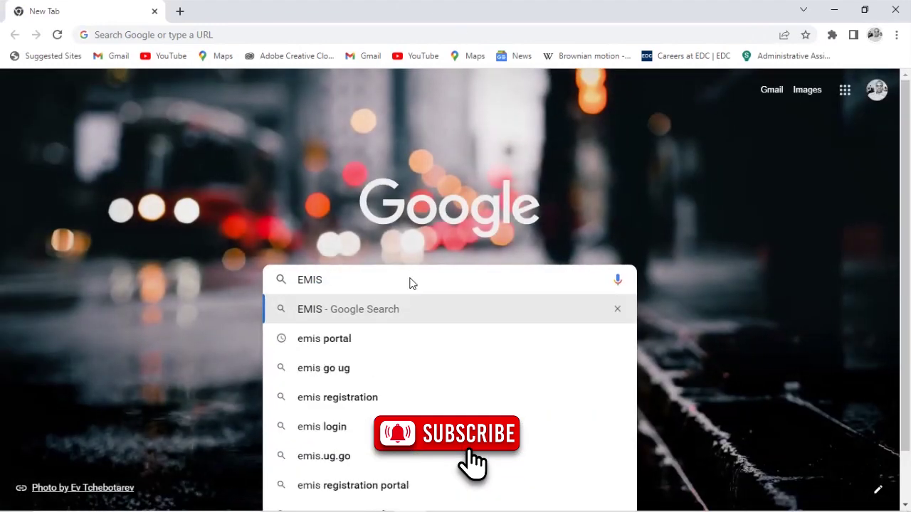
{"action": "key", "text": "Return"}
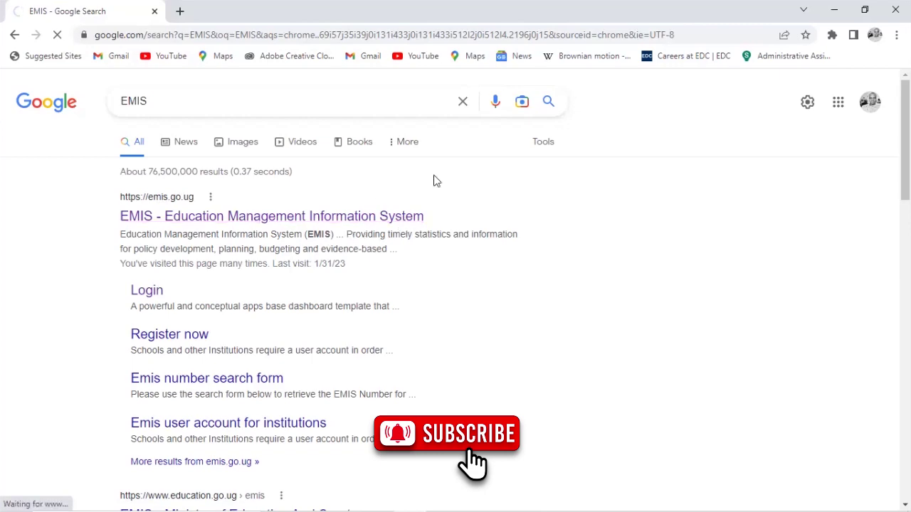
- Open the emis.go.ug institution login and sign in with the school's email and password
{"action": "scroll", "coordinate": [460, 270], "scroll_direction": "down", "scroll_amount": 5}
{"action": "scroll", "coordinate": [460, 272], "scroll_direction": "up", "scroll_amount": 4}
{"action": "scroll", "coordinate": [459, 272], "scroll_direction": "up", "scroll_amount": 1}
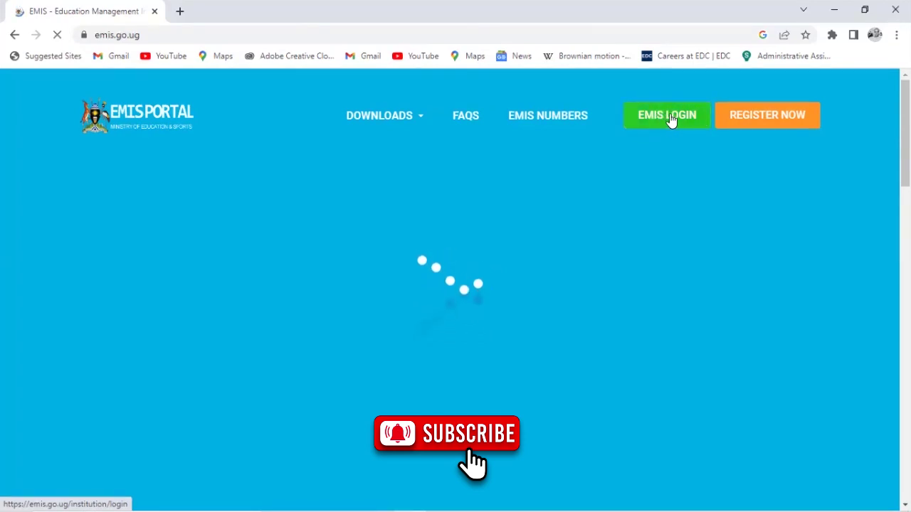
{"action": "left_click", "coordinate": [669, 120]}
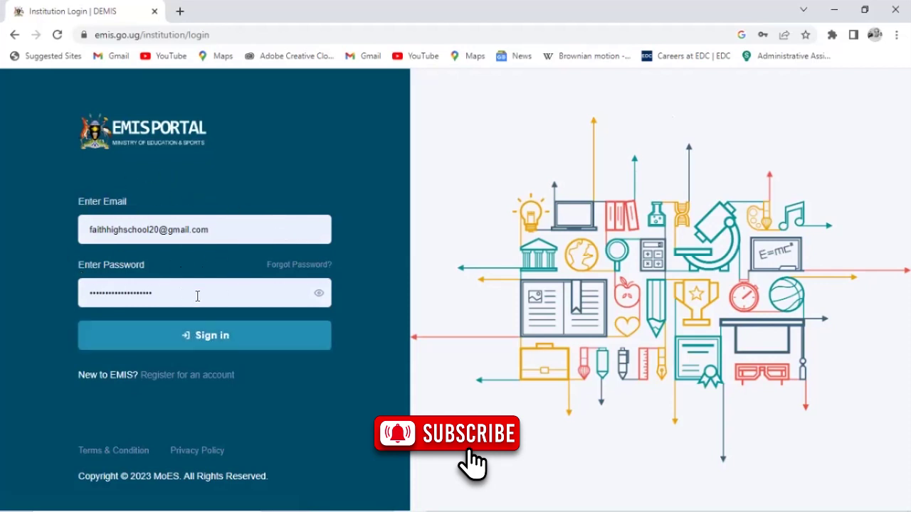
{"action": "left_click", "coordinate": [215, 337]}
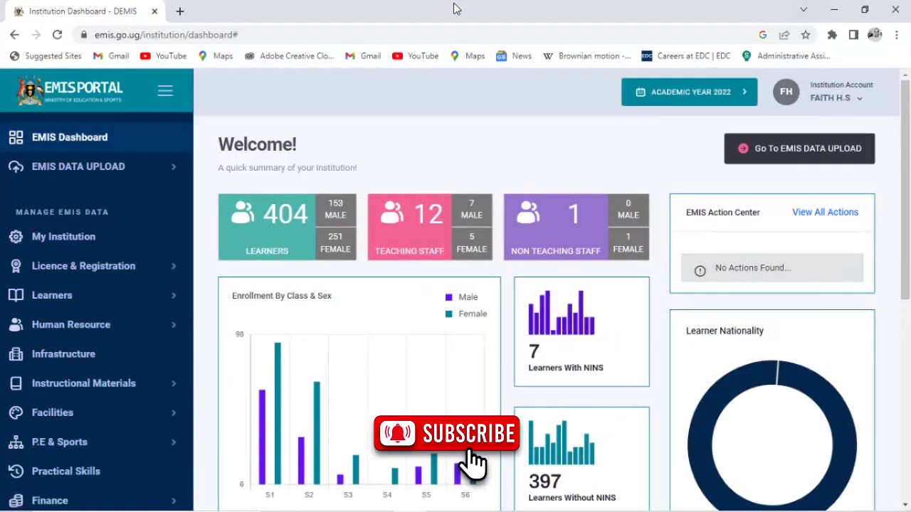
- Open View Learners under the Learners sidebar section to list all 402 learners
{"action": "left_click", "coordinate": [157, 302]}
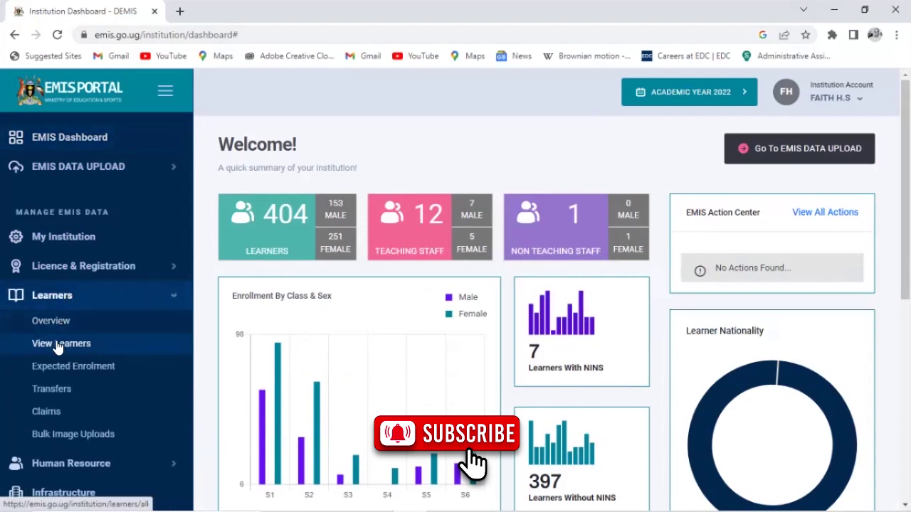
{"action": "left_click", "coordinate": [56, 345]}
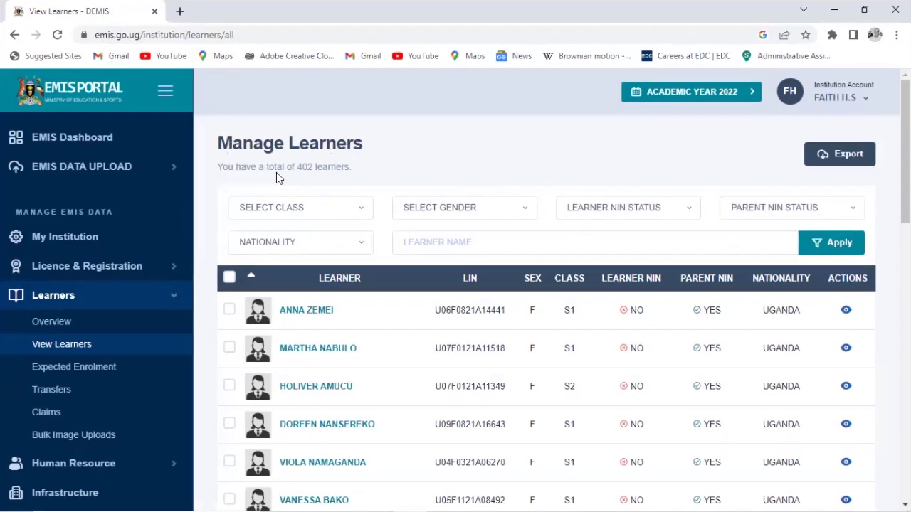
{"action": "scroll", "coordinate": [386, 297], "scroll_direction": "down", "scroll_amount": 8}
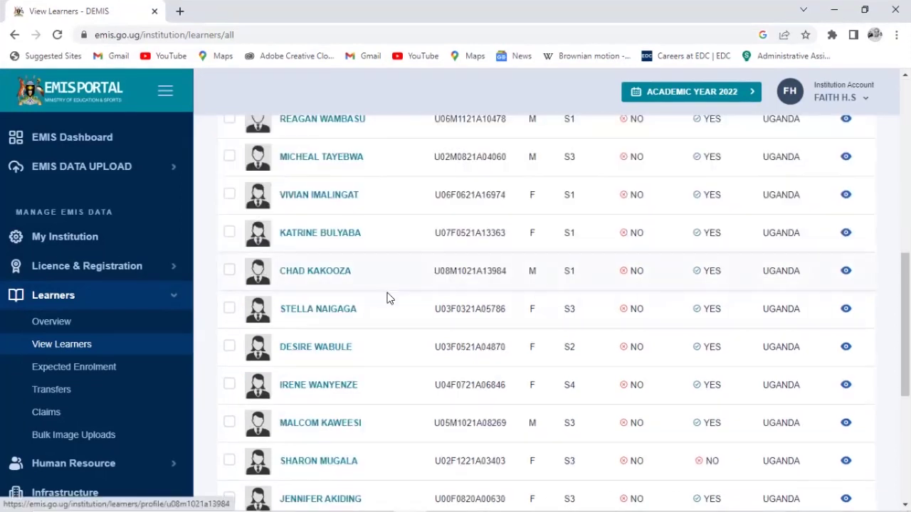
{"action": "scroll", "coordinate": [387, 297], "scroll_direction": "down", "scroll_amount": 2}
{"action": "scroll", "coordinate": [389, 296], "scroll_direction": "down", "scroll_amount": 1}
{"action": "scroll", "coordinate": [386, 297], "scroll_direction": "down", "scroll_amount": 1}
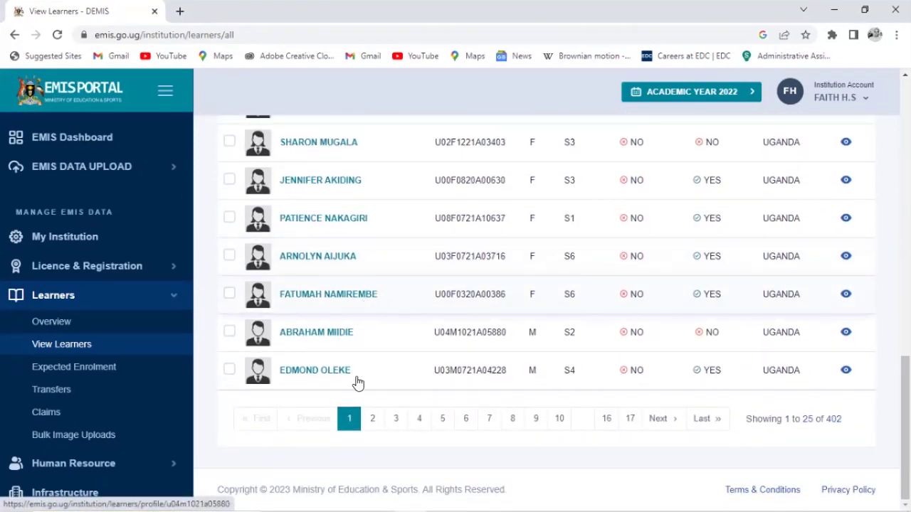
{"action": "left_click", "coordinate": [370, 419]}
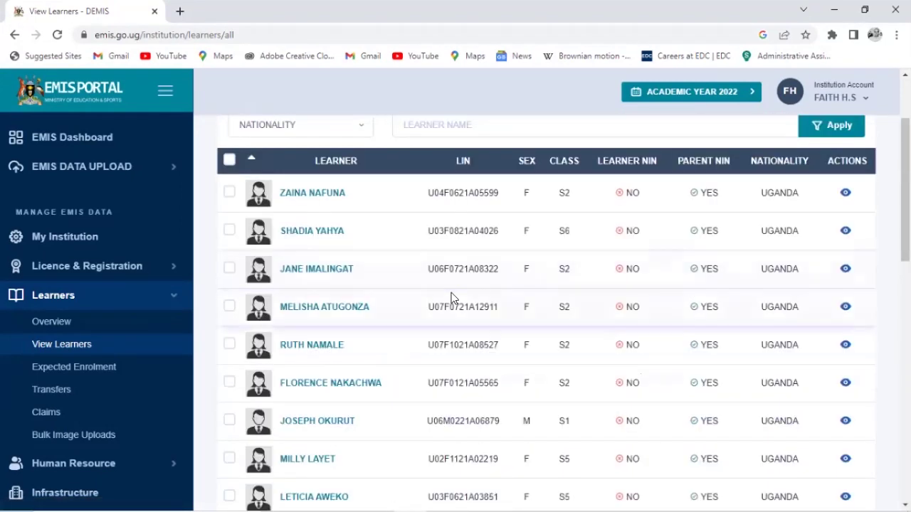
{"action": "scroll", "coordinate": [451, 299], "scroll_direction": "down", "scroll_amount": 5}
{"action": "scroll", "coordinate": [451, 299], "scroll_direction": "down", "scroll_amount": 5}
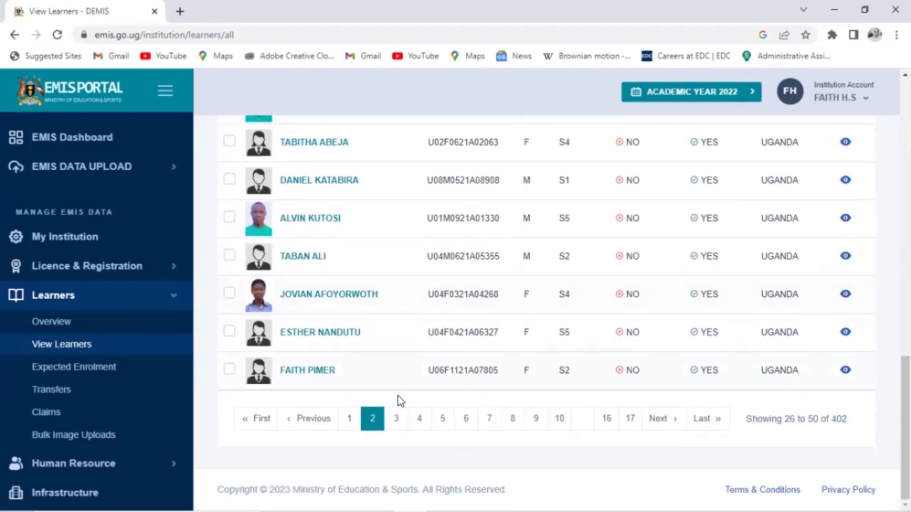
{"action": "left_click", "coordinate": [397, 420]}
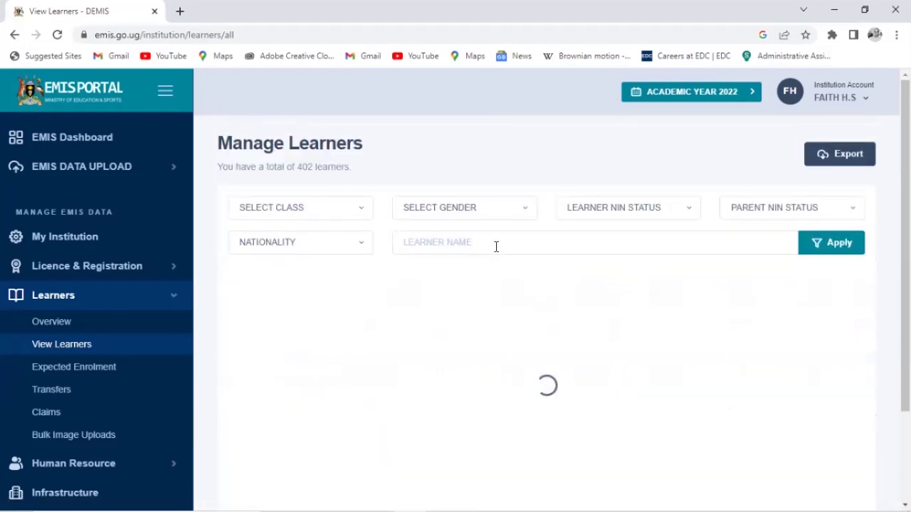
{"action": "scroll", "coordinate": [462, 313], "scroll_direction": "down", "scroll_amount": 1}
{"action": "scroll", "coordinate": [398, 356], "scroll_direction": "up", "scroll_amount": 1}
{"action": "scroll", "coordinate": [335, 429], "scroll_direction": "down", "scroll_amount": 5}
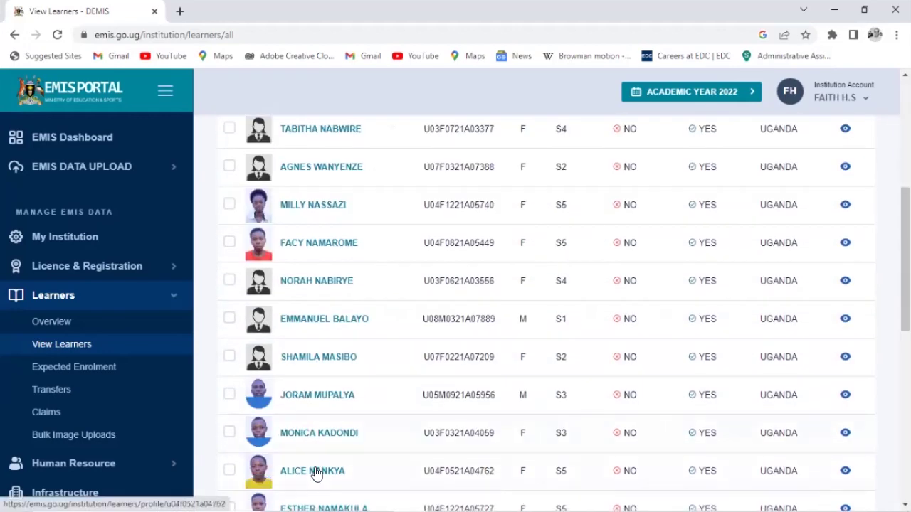
{"action": "scroll", "coordinate": [315, 471], "scroll_direction": "down", "scroll_amount": 5}
{"action": "scroll", "coordinate": [350, 420], "scroll_direction": "down", "scroll_amount": 1}
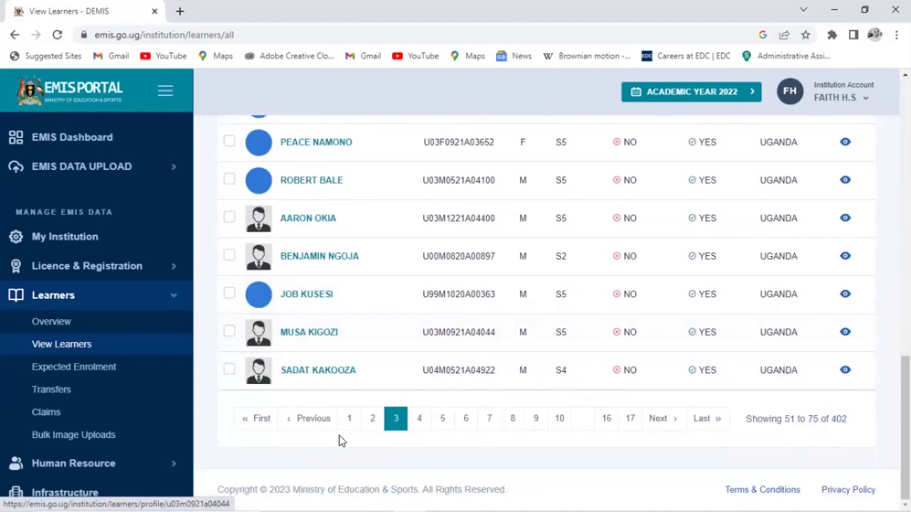
{"action": "left_click", "coordinate": [254, 420]}
{"action": "scroll", "coordinate": [416, 292], "scroll_direction": "up", "scroll_amount": 2}
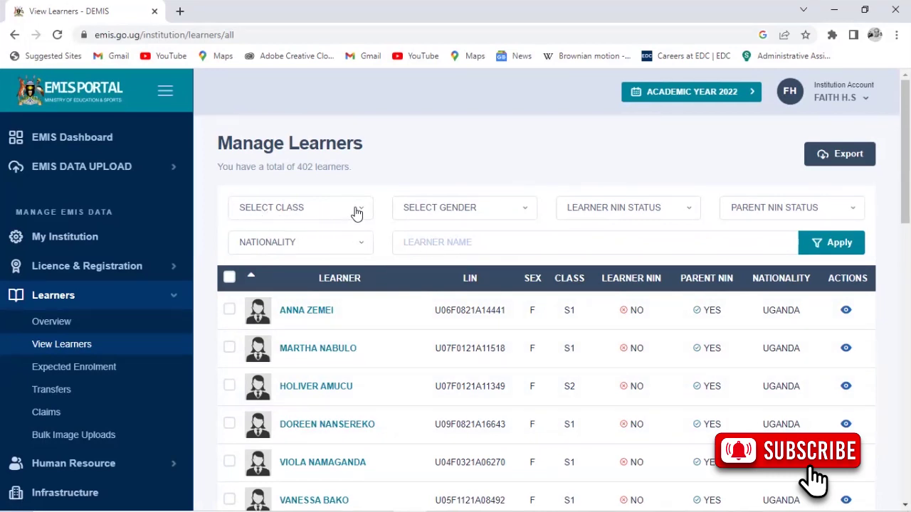
- Set the learner filters to class S1, gender Male and nationality Uganda
{"action": "left_click", "coordinate": [358, 210]}
{"action": "left_click", "coordinate": [358, 210]}
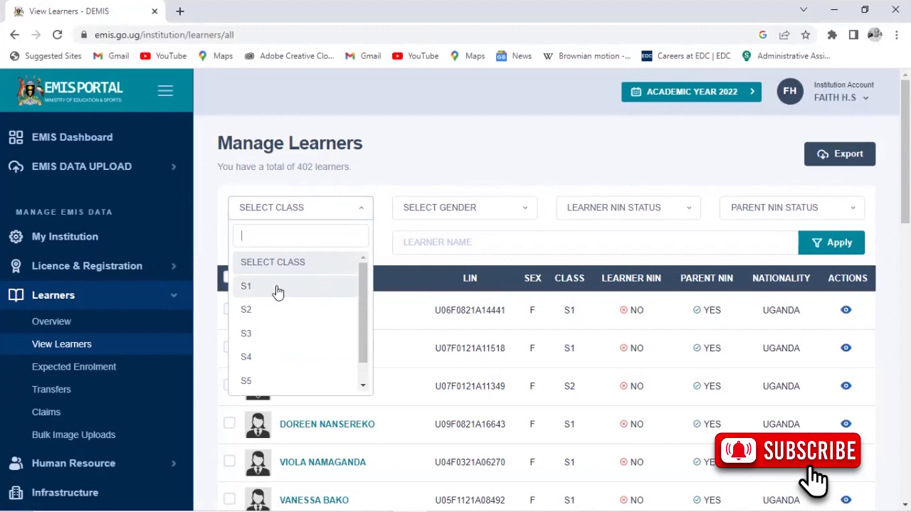
{"action": "left_click", "coordinate": [278, 288]}
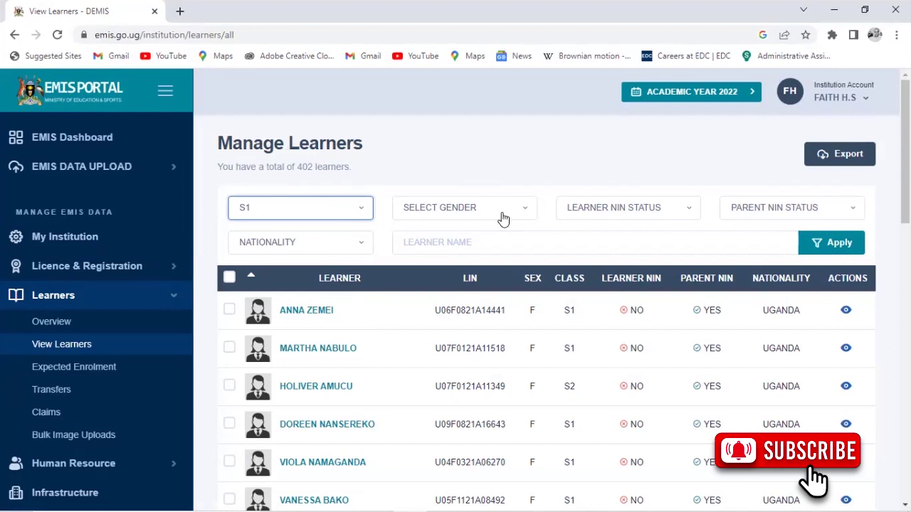
{"action": "left_click", "coordinate": [503, 219]}
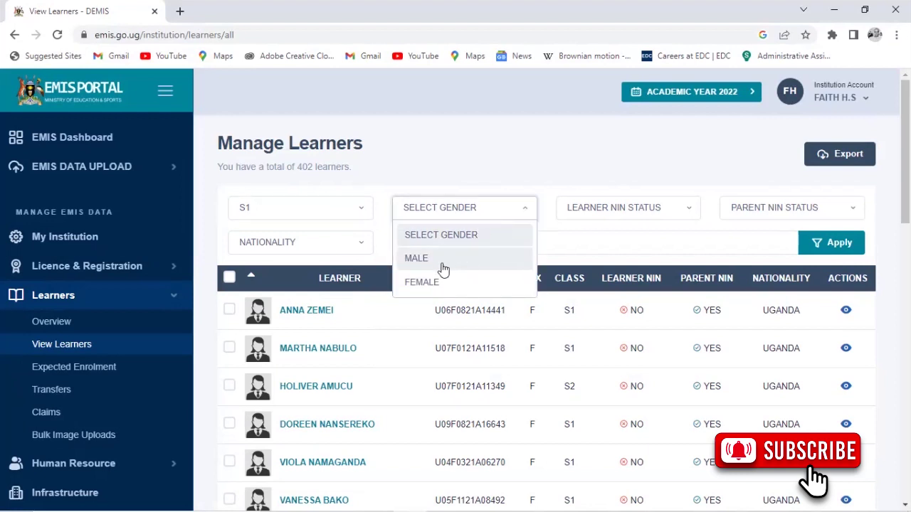
{"action": "left_click", "coordinate": [463, 222]}
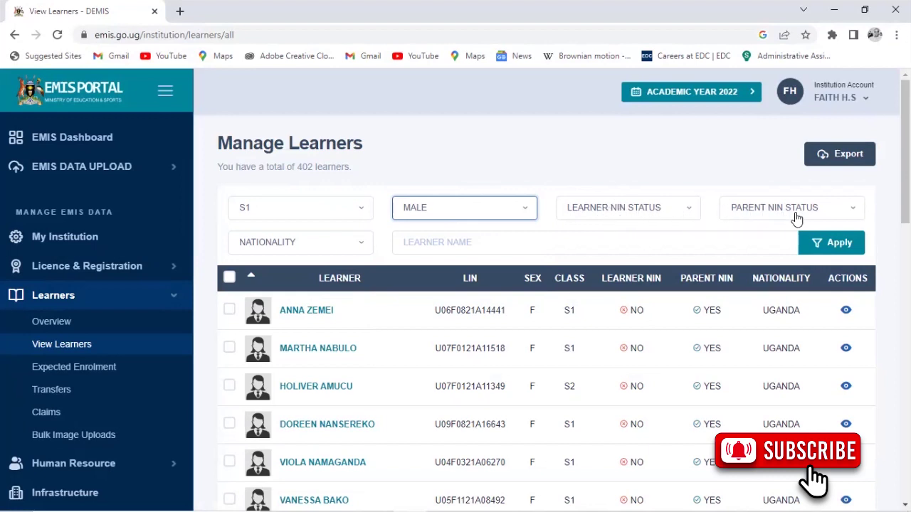
{"action": "left_click", "coordinate": [292, 242]}
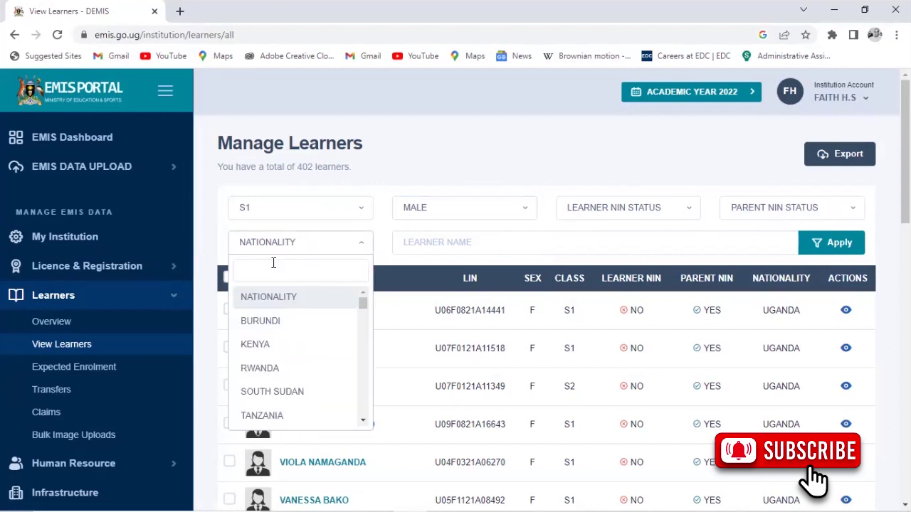
{"action": "type", "text": "U"}
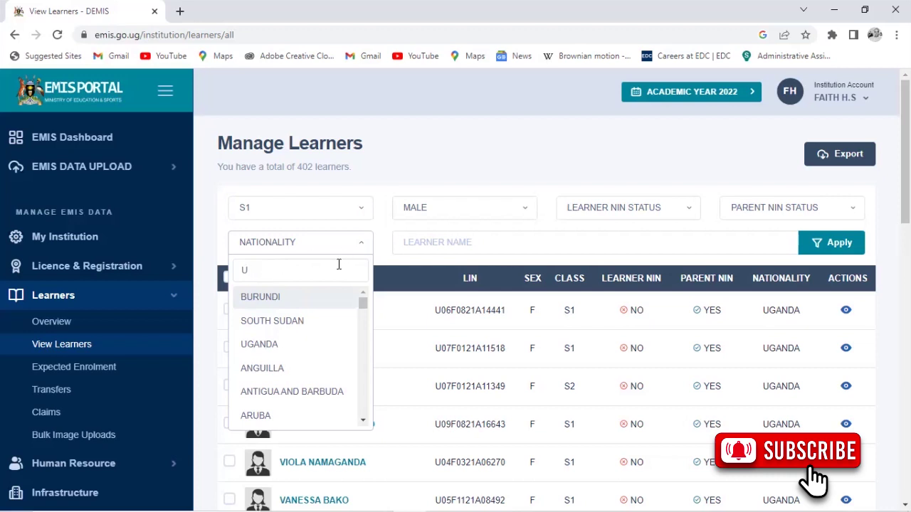
{"action": "left_click", "coordinate": [254, 348]}
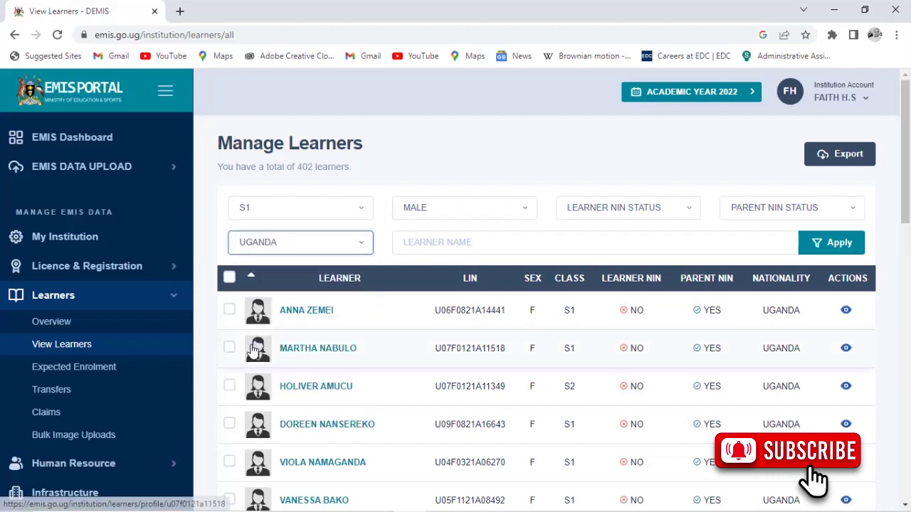
{"action": "left_click", "coordinate": [446, 245]}
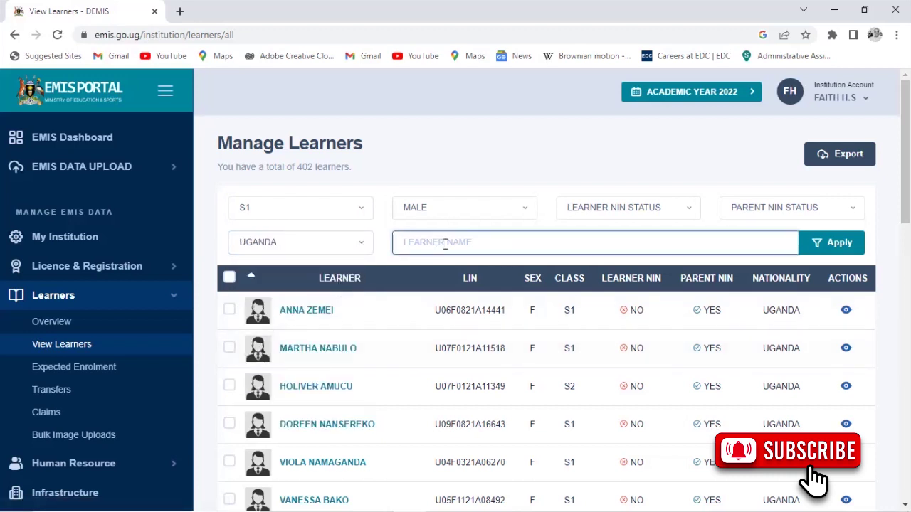
- Enter the learner's name in Learner Name and apply filters, narrowing the list to one match
{"action": "type", "text": "CH"}
{"action": "key", "text": "BackSpace"}
{"action": "key", "text": "BackSpace"}
{"action": "type", "text": "JOSEPH OKURUT"}
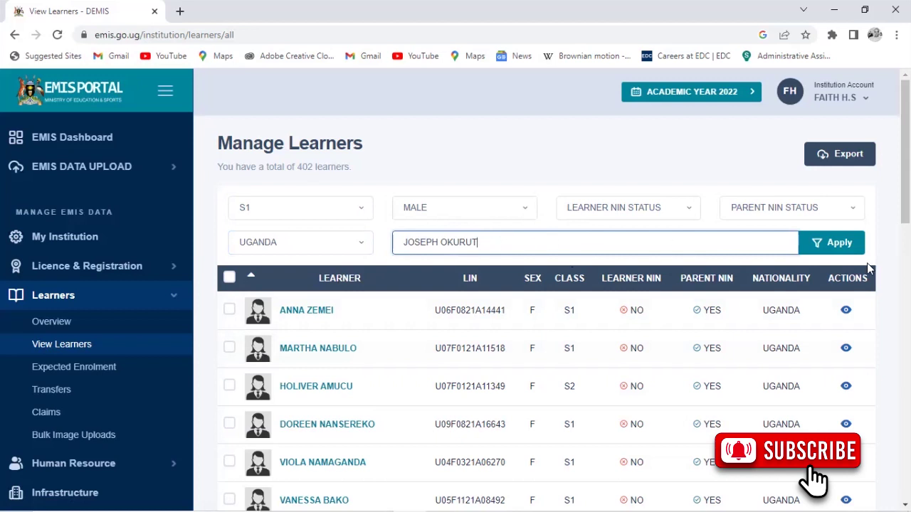
{"action": "left_click", "coordinate": [834, 246]}
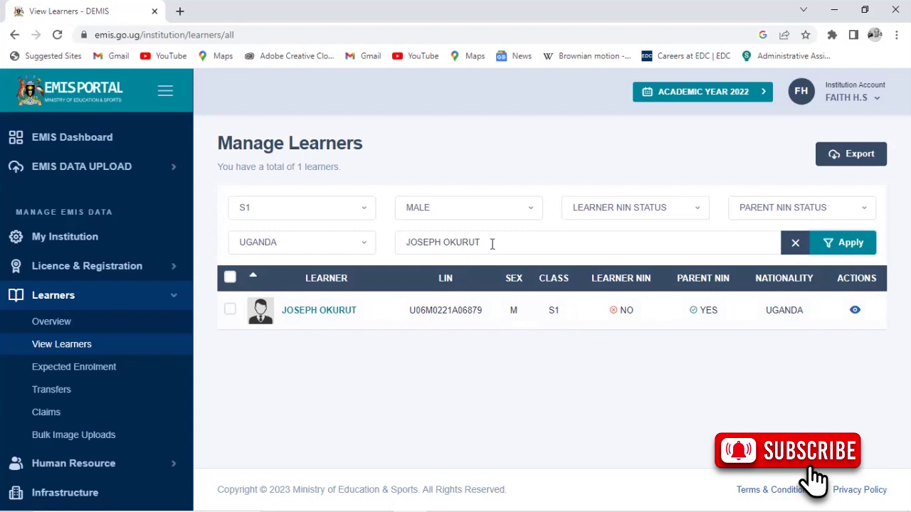
{"action": "left_click", "coordinate": [491, 243]}
{"action": "left_click", "coordinate": [400, 318]}
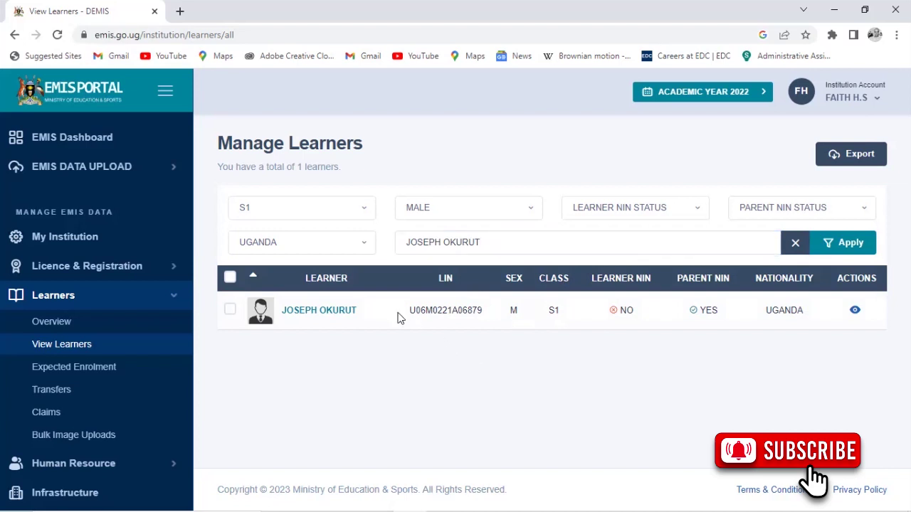